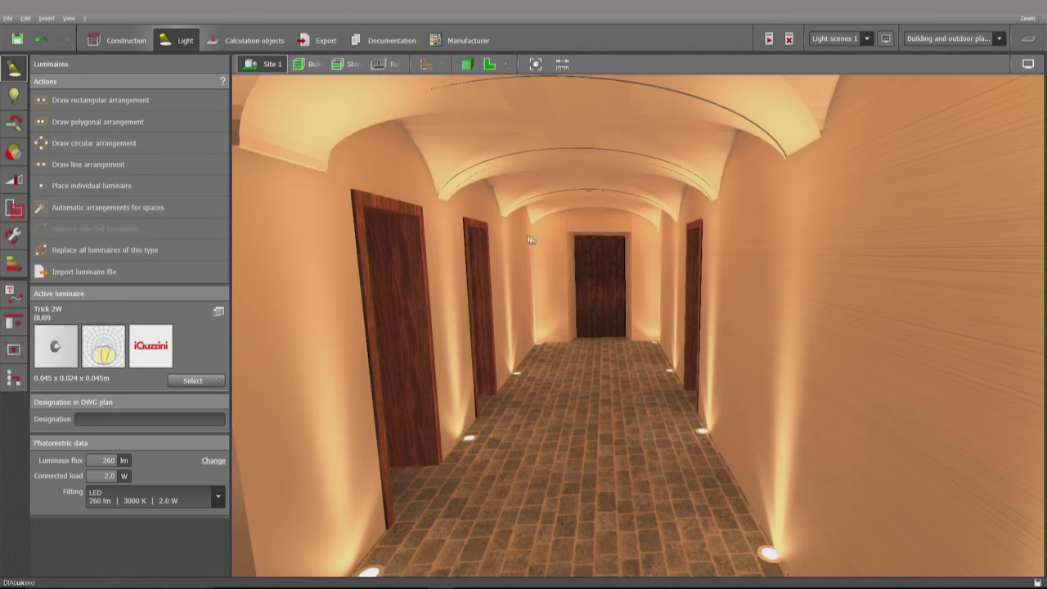
Step: Look around the finished hallway and highlight a cross vault in its ceiling to examine the shape
drag(526, 238, 556, 319)
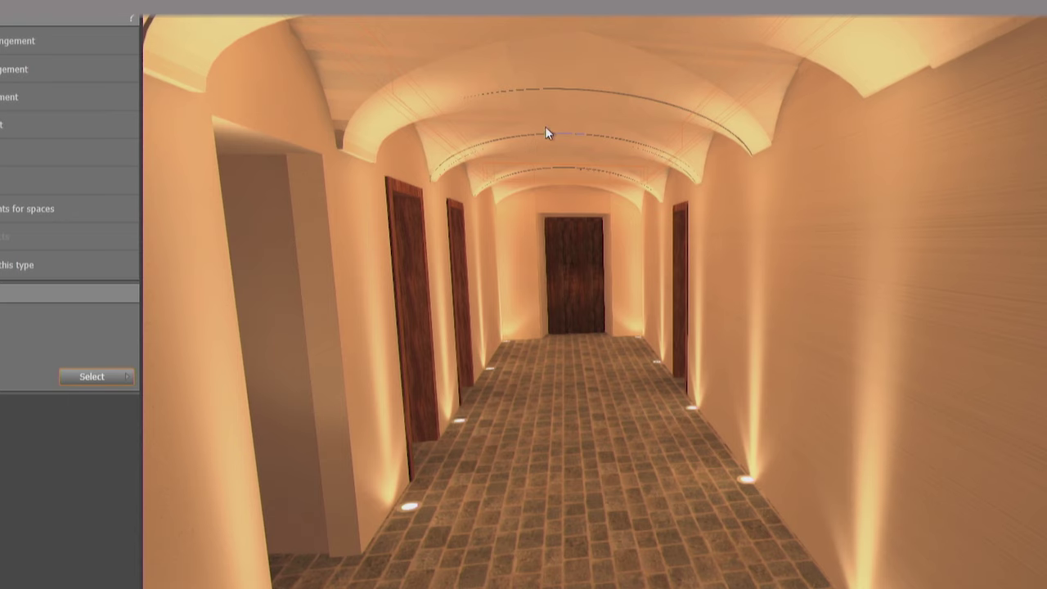
click(547, 130)
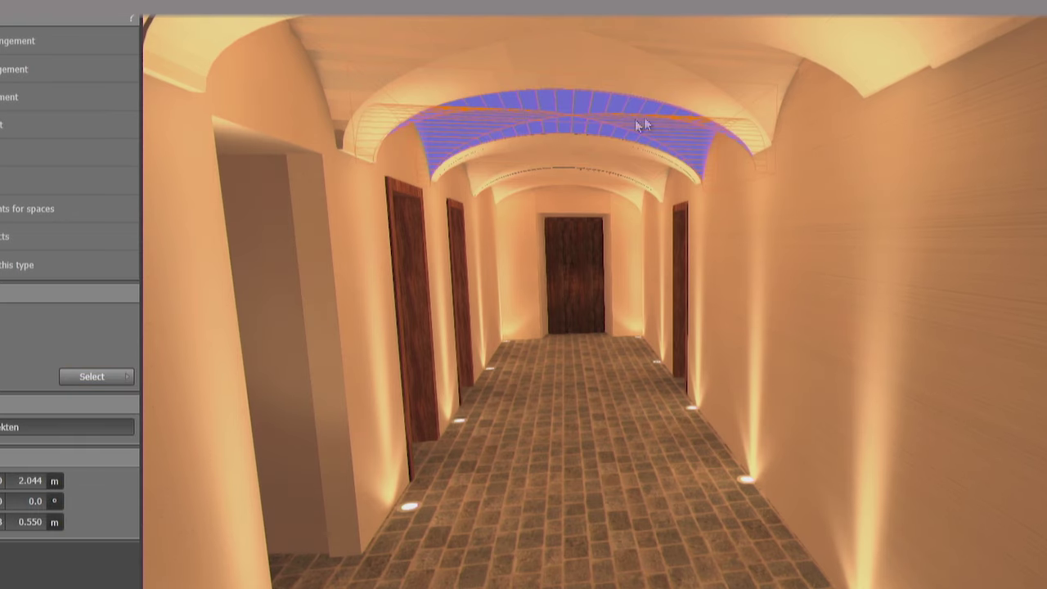
click(734, 68)
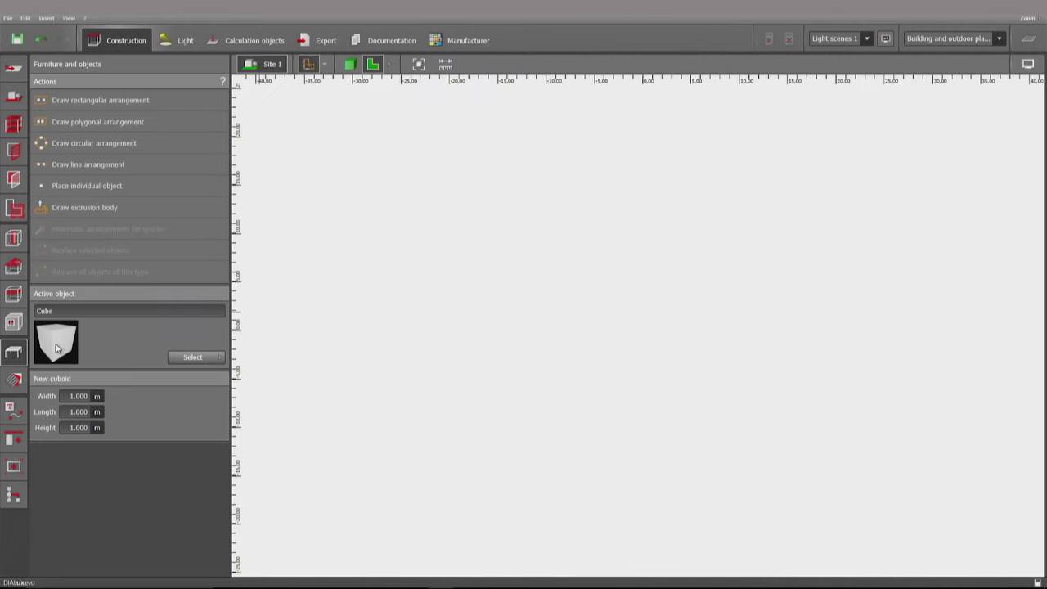
Step: Place a cube on the empty site and set its width and length to 2 m each
click(579, 344)
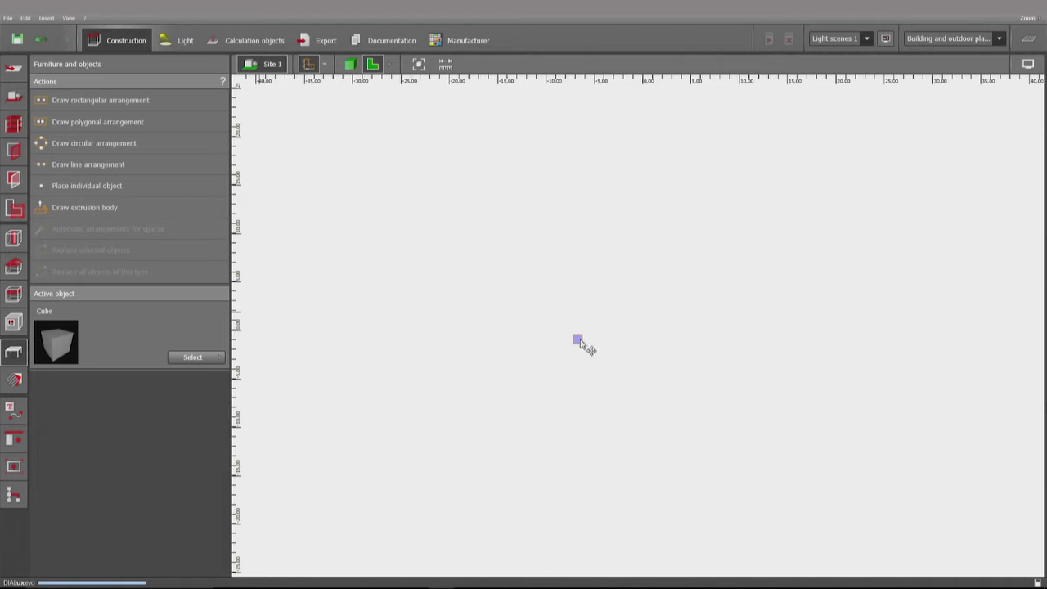
scroll(571, 337, up, 1)
scroll(572, 339, up, 6)
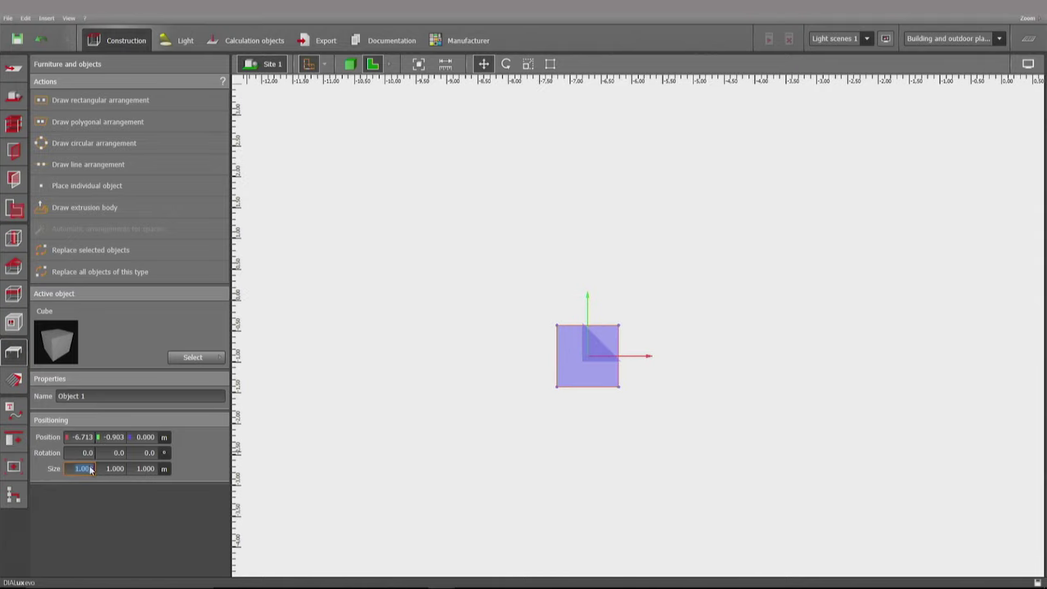
text(2)
key(Tab)
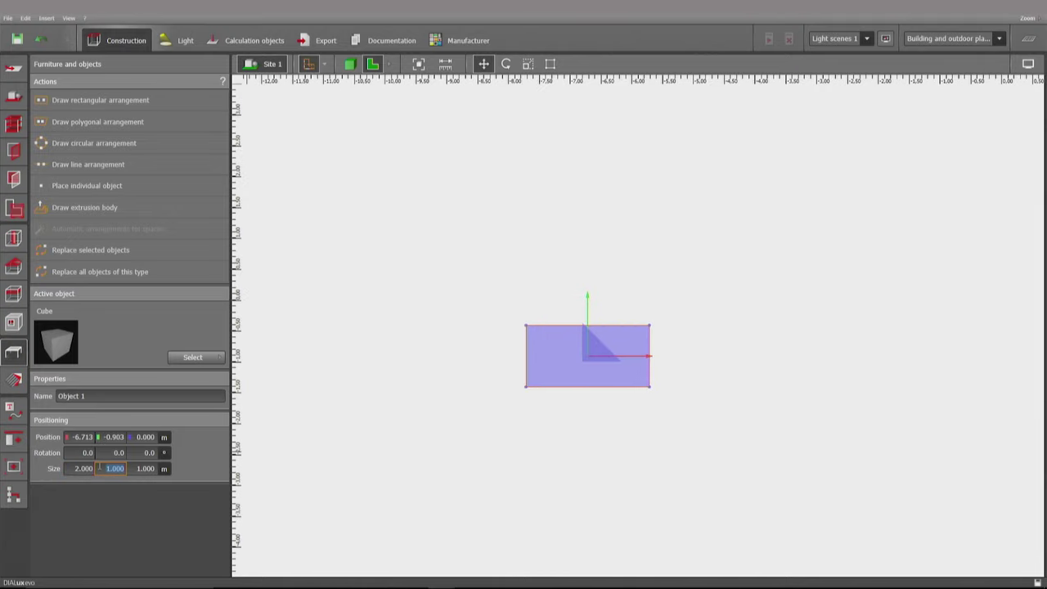
key(Tab)
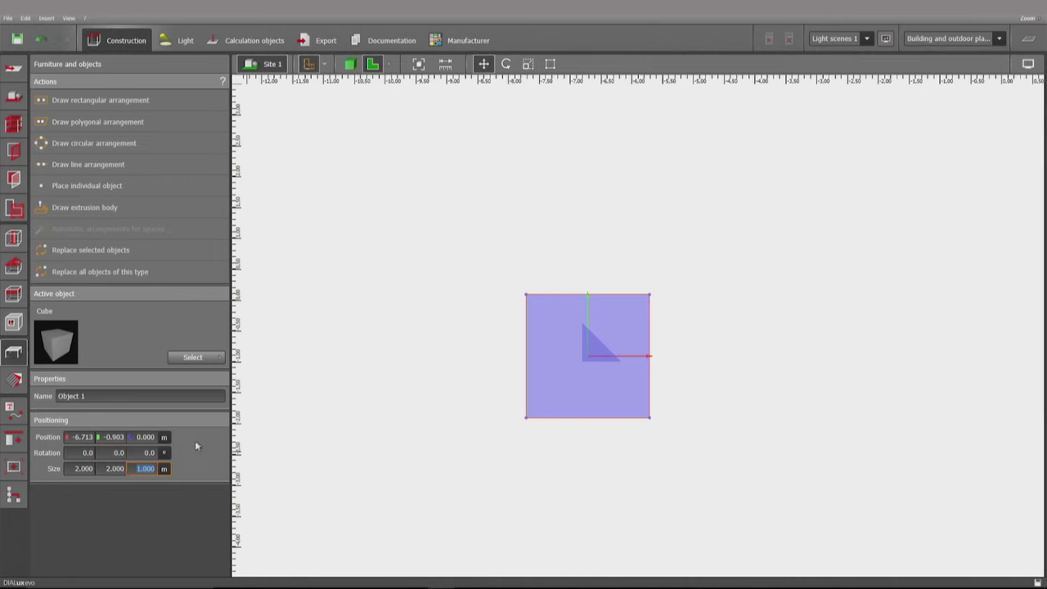
Step: Place a vertical cylinder beside the block and rotate it 90° about its Y axis
click(193, 358)
click(324, 198)
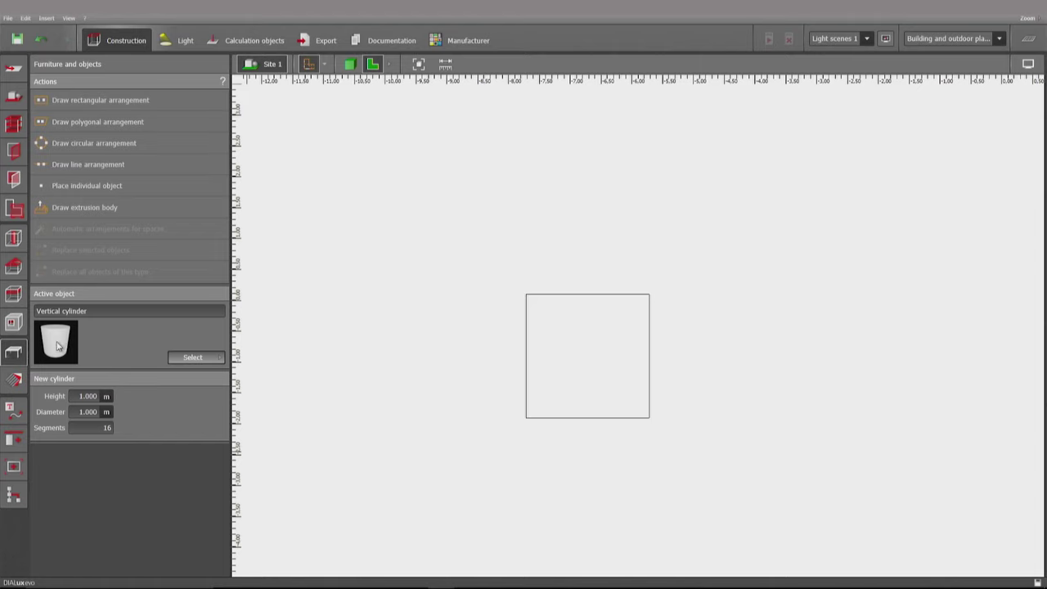
click(480, 368)
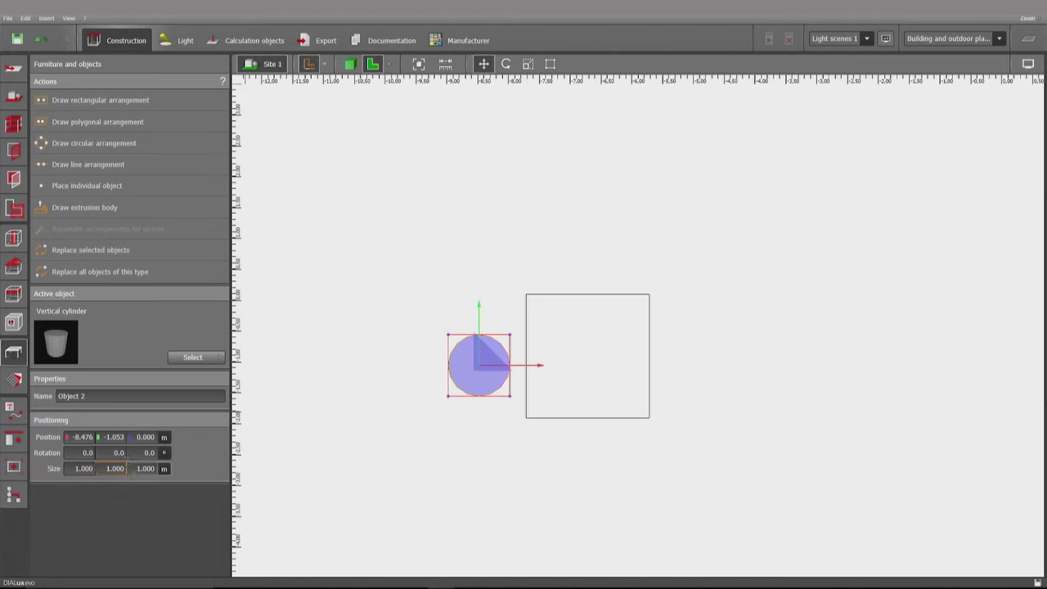
click(116, 455)
text(90)
key(Return)
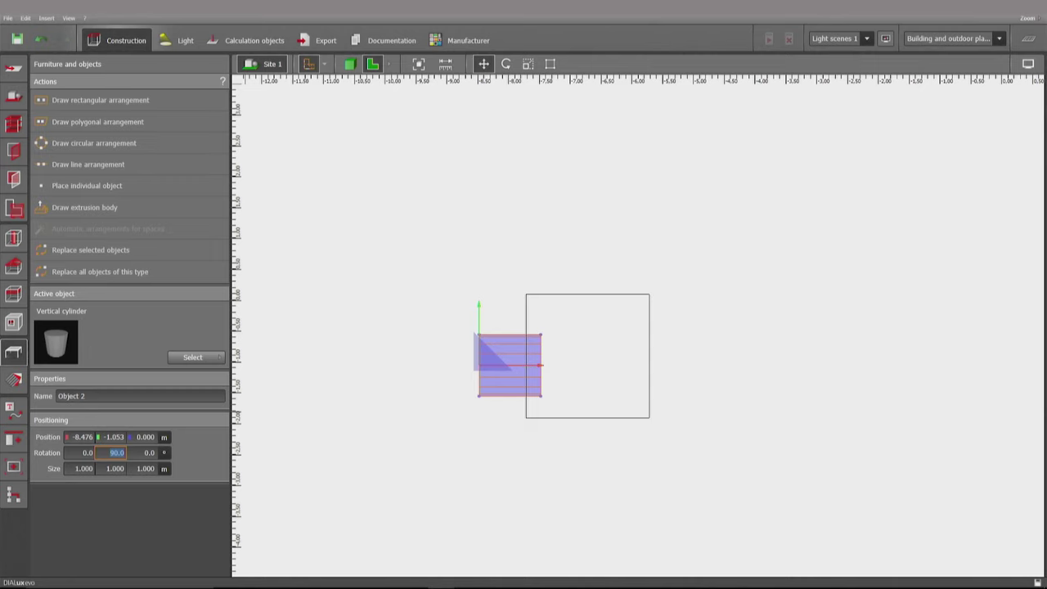
Step: Set all three dimensions of the lying cylinder to 2 m
click(82, 470)
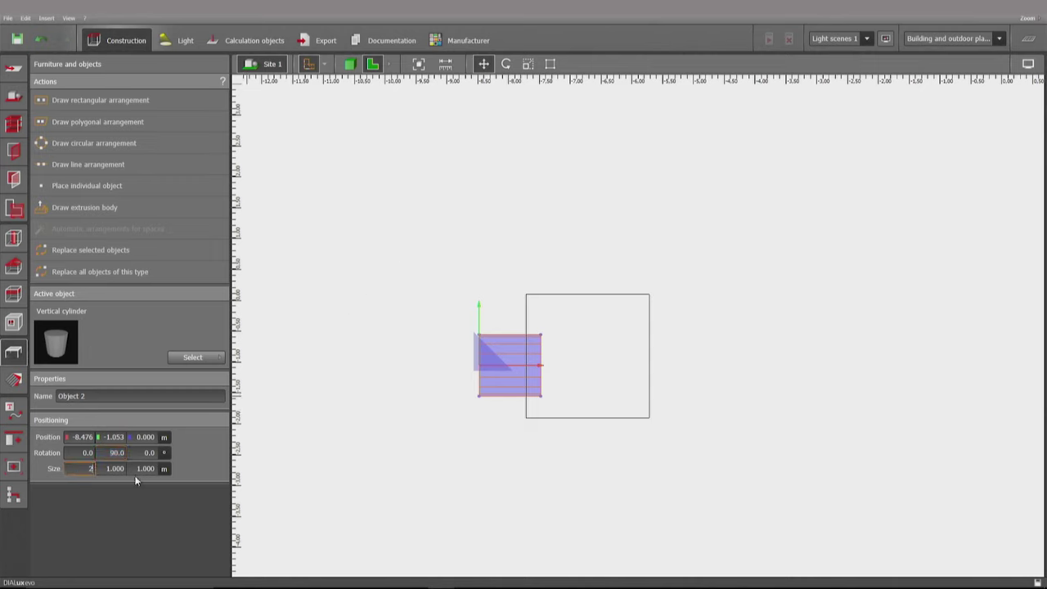
key(Tab)
text(2)
key(Tab)
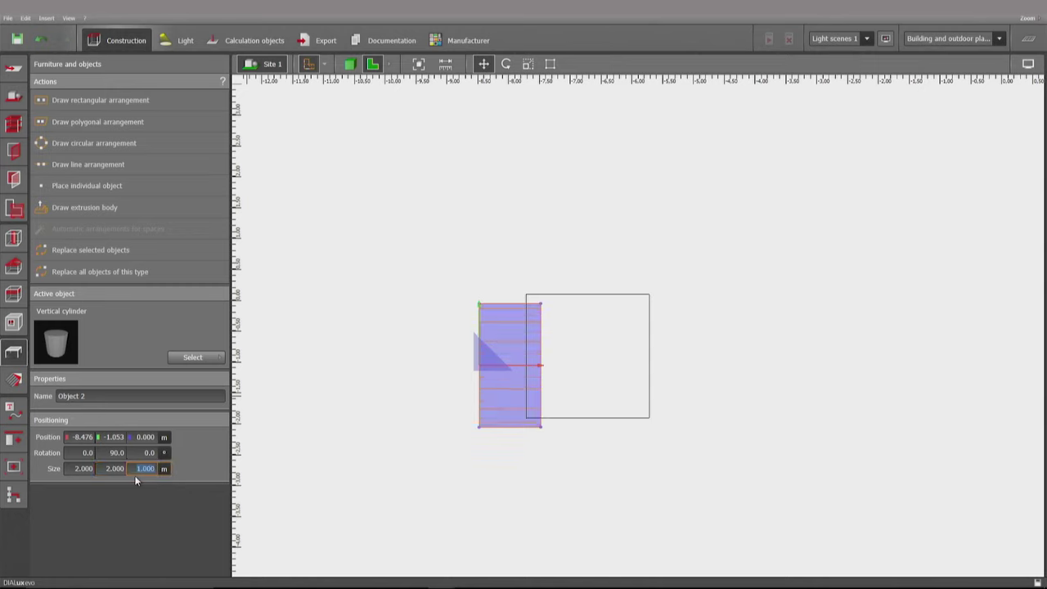
key(Return)
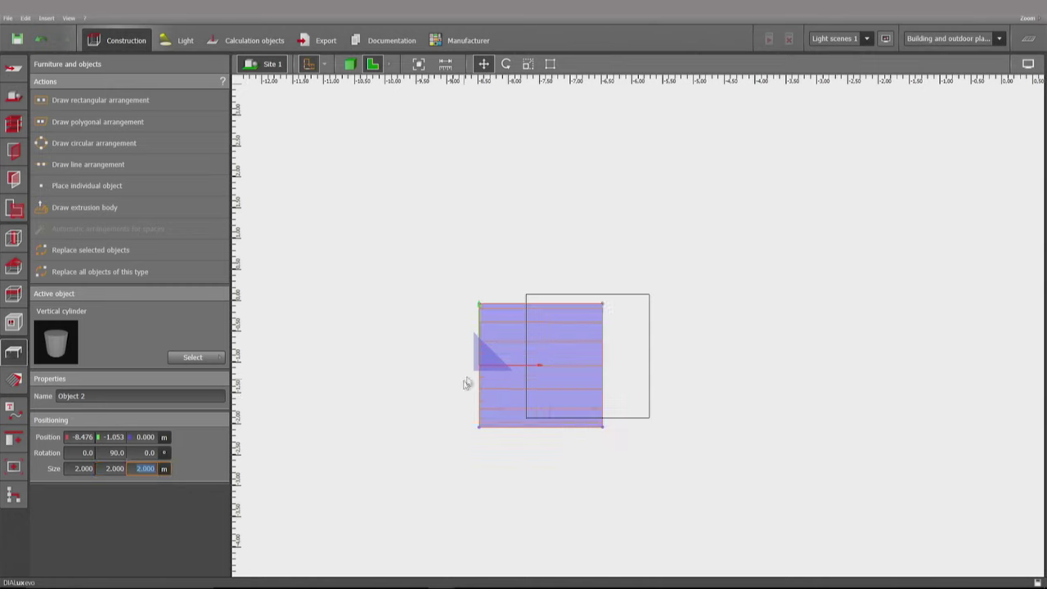
Step: Align the cylinder with the block and stretch both its ends past the block, to about 2.6 m long
drag(479, 353, 531, 360)
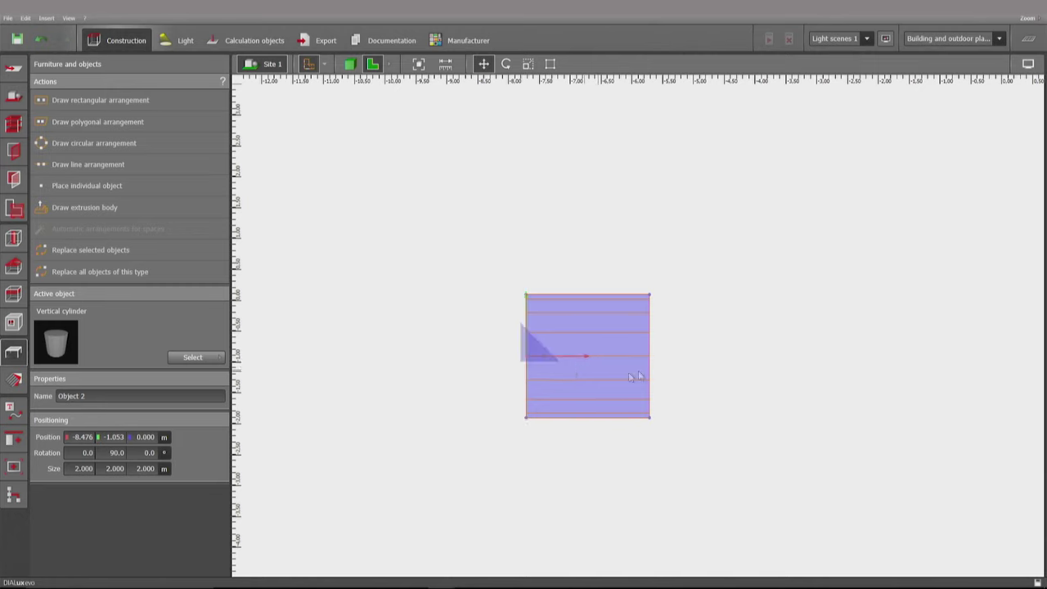
click(529, 65)
drag(661, 361, 671, 358)
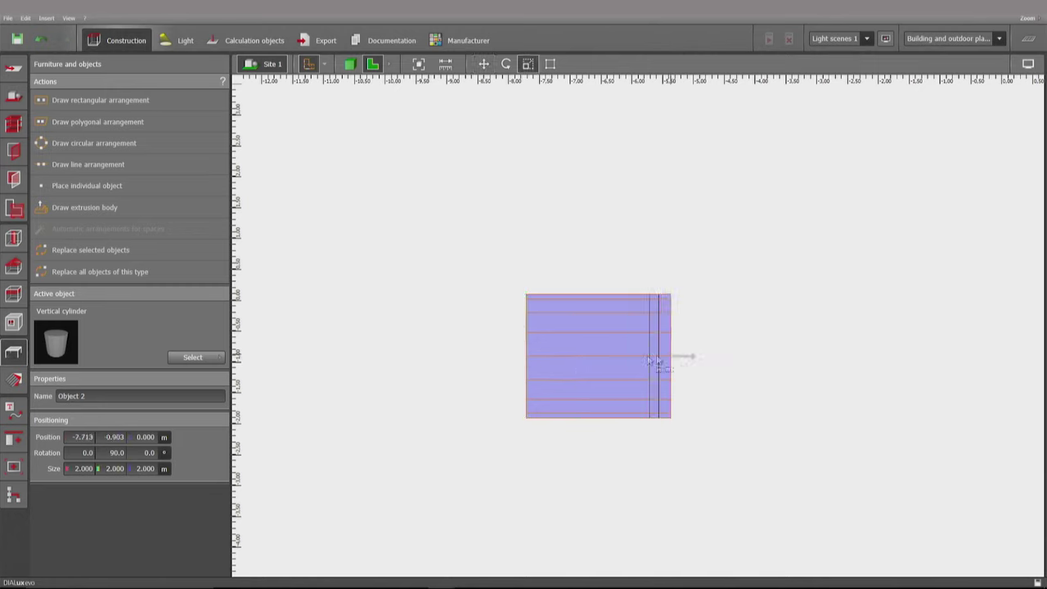
drag(528, 363, 512, 343)
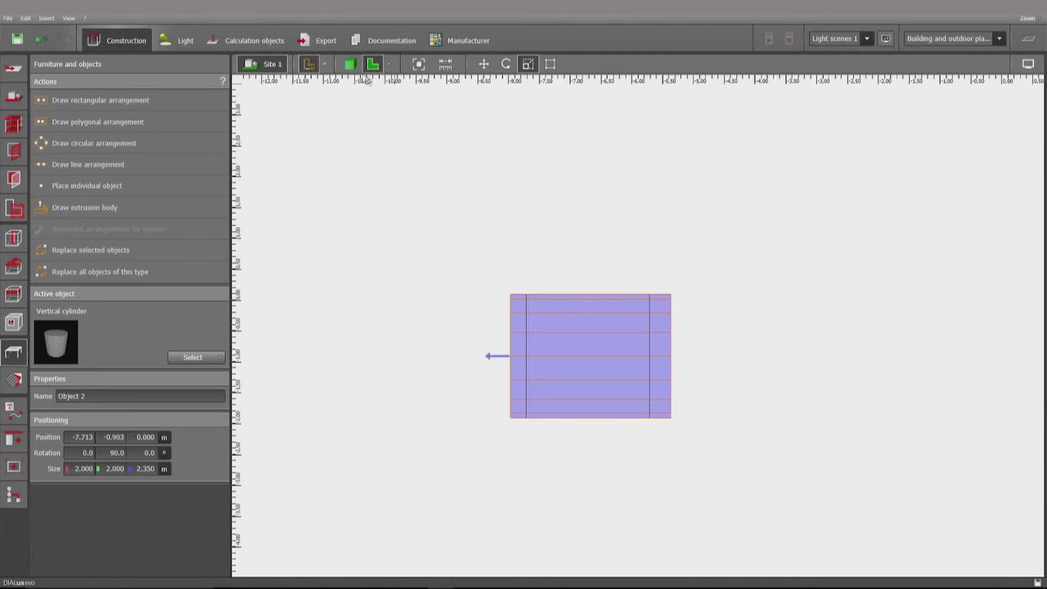
Step: Lower the cylinder about 0.04 m in 3D so its top sits just below the block's top face
click(347, 65)
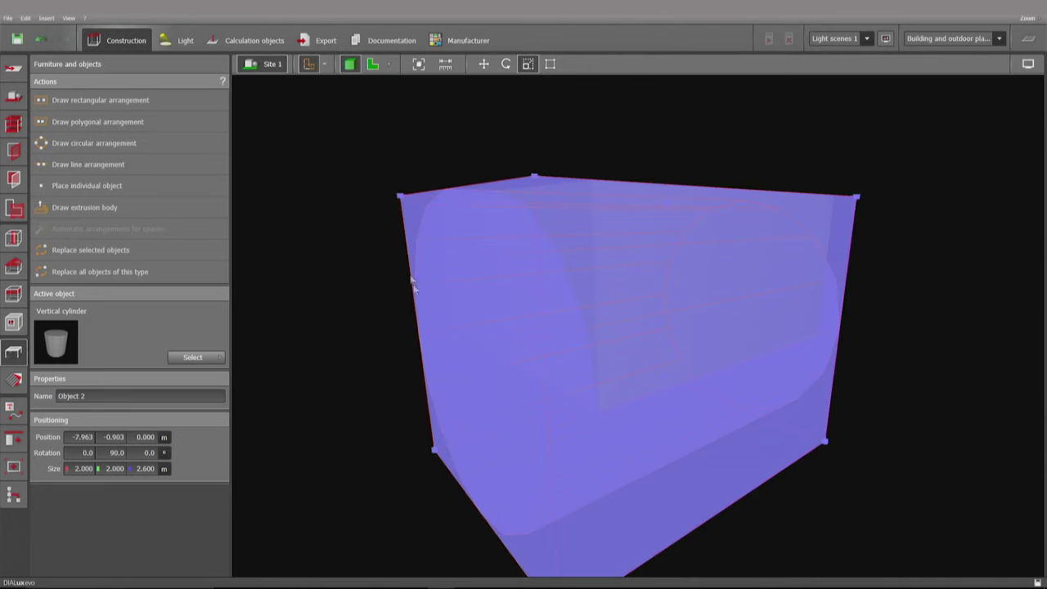
click(484, 64)
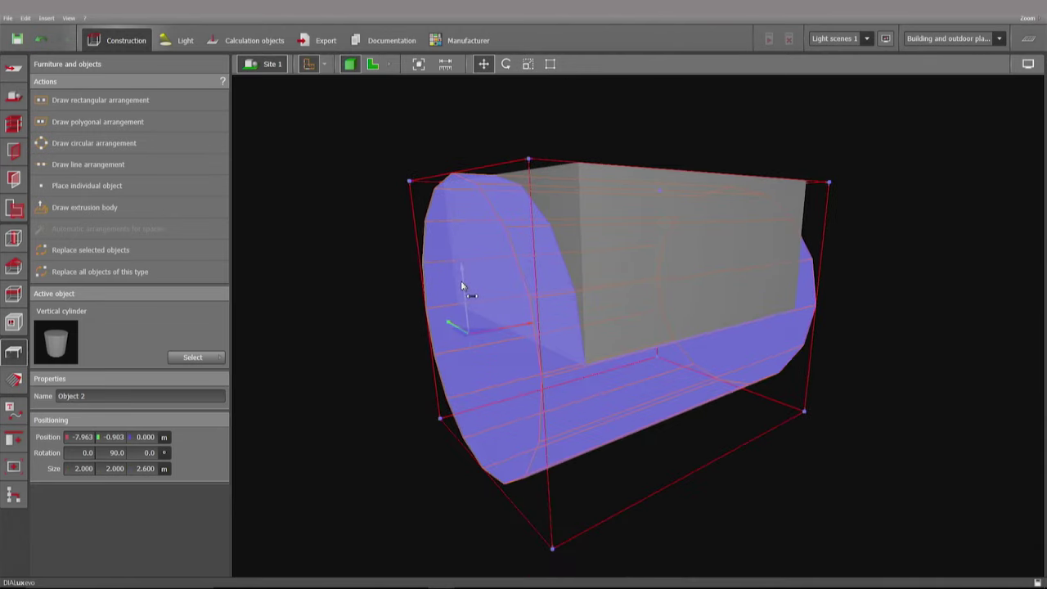
middle_drag(396, 255, 426, 282)
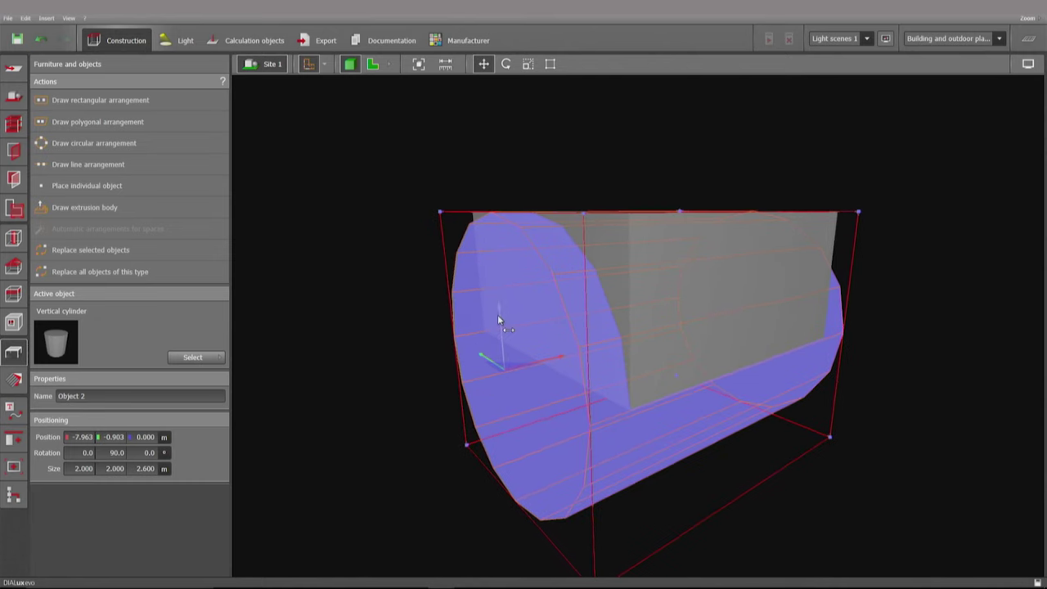
drag(497, 319, 500, 327)
click(398, 306)
Step: Duplicate the cylinder in plan view and rotate the copy 90° so it is perpendicular to the original
click(373, 64)
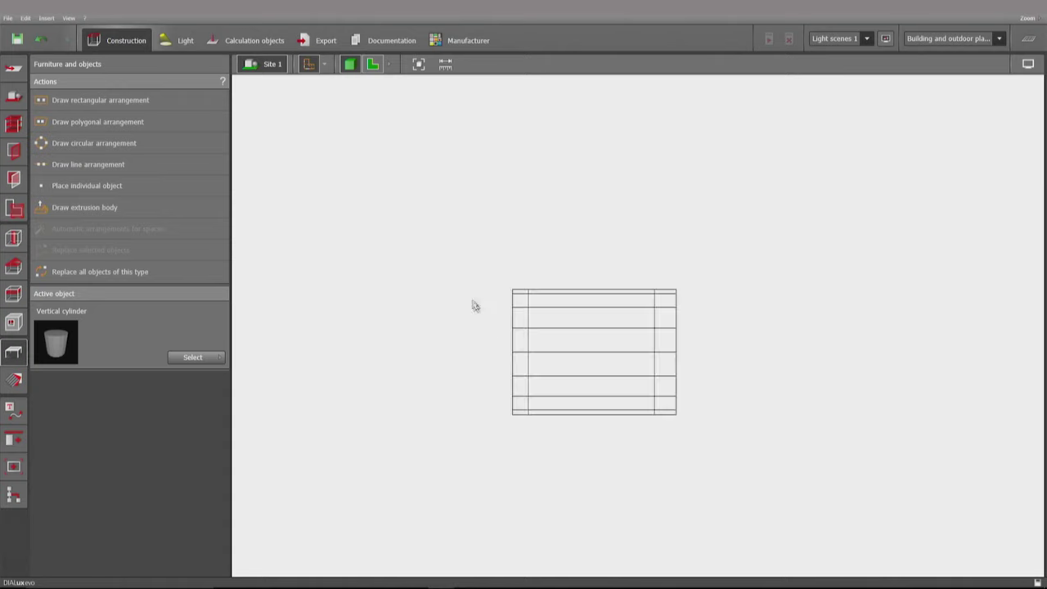
click(515, 351)
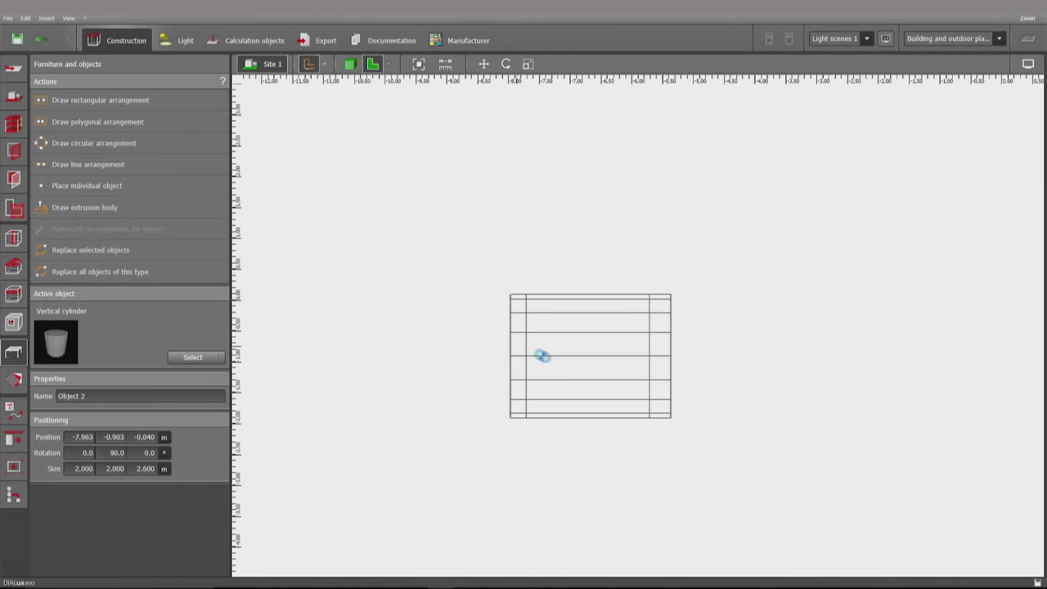
key(ctrl+c)
key(ctrl+v)
click(507, 65)
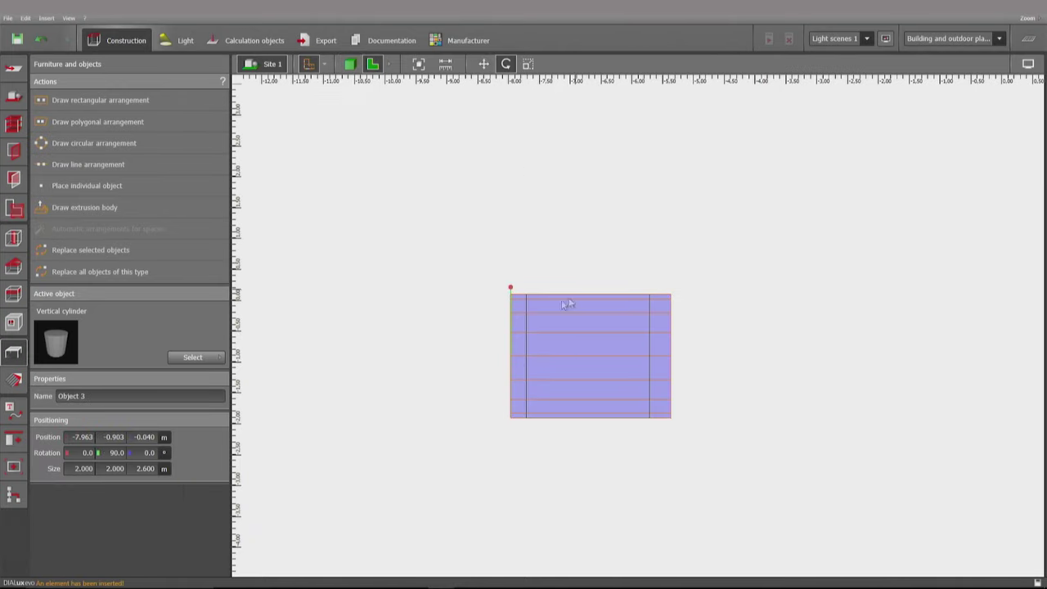
drag(508, 285, 421, 350)
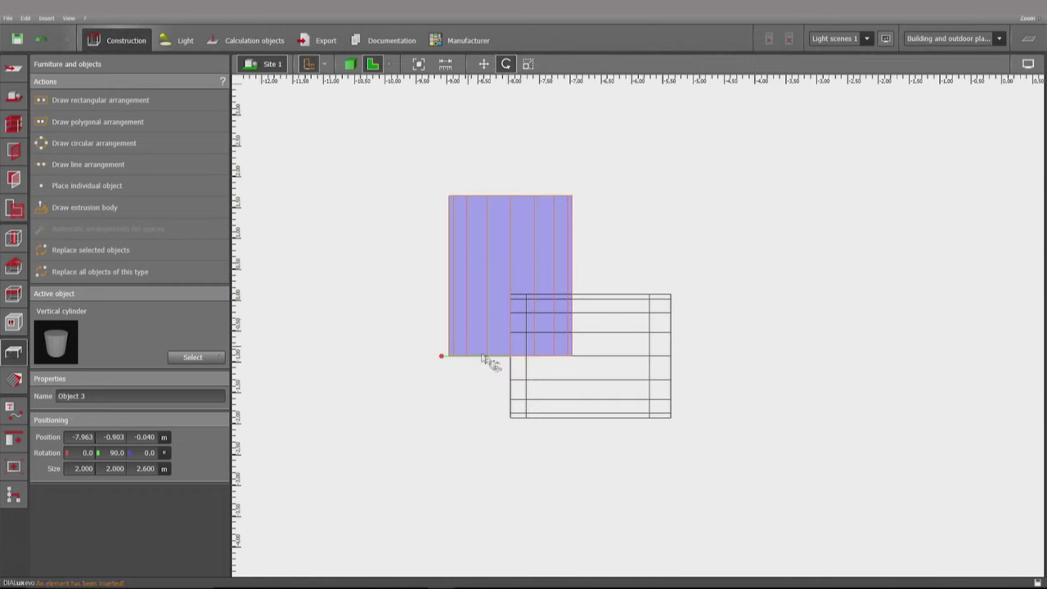
Step: Move the rotated cylinder copy over the block so it crosses the first cylinder and overhangs both sides evenly
click(483, 64)
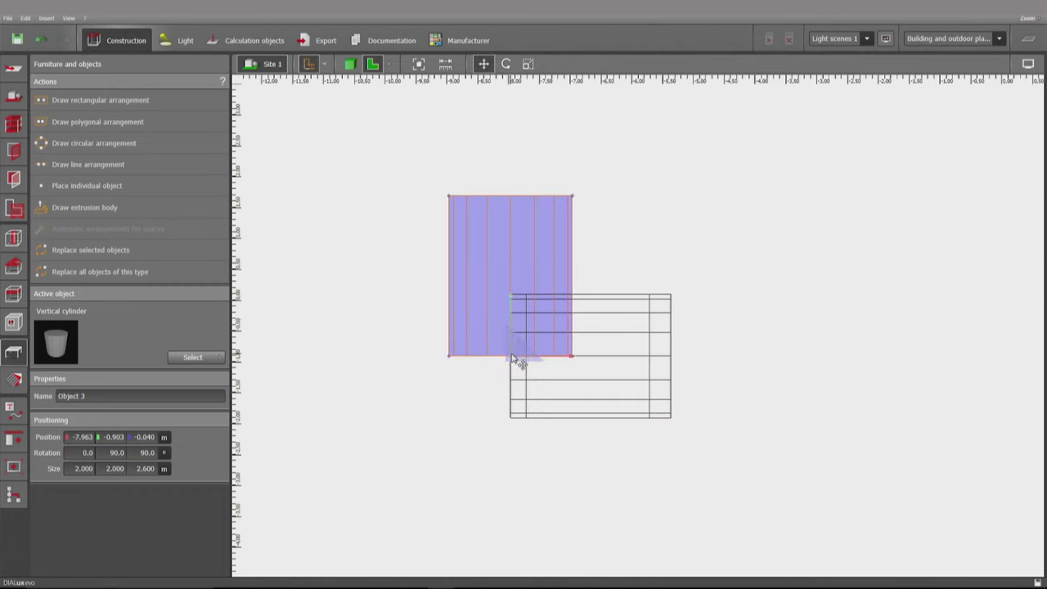
drag(512, 357, 588, 422)
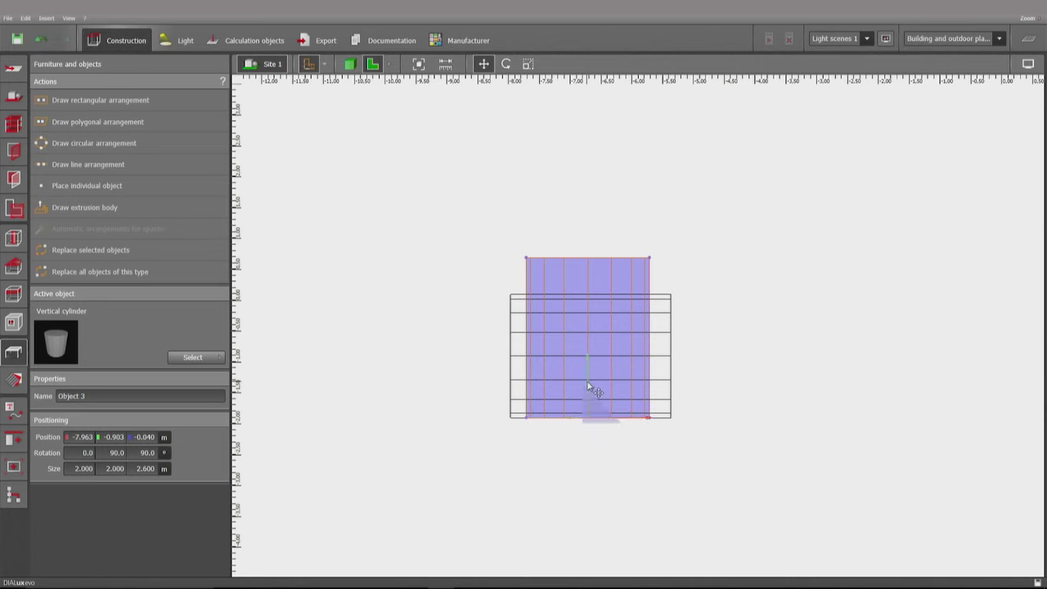
drag(589, 360, 594, 386)
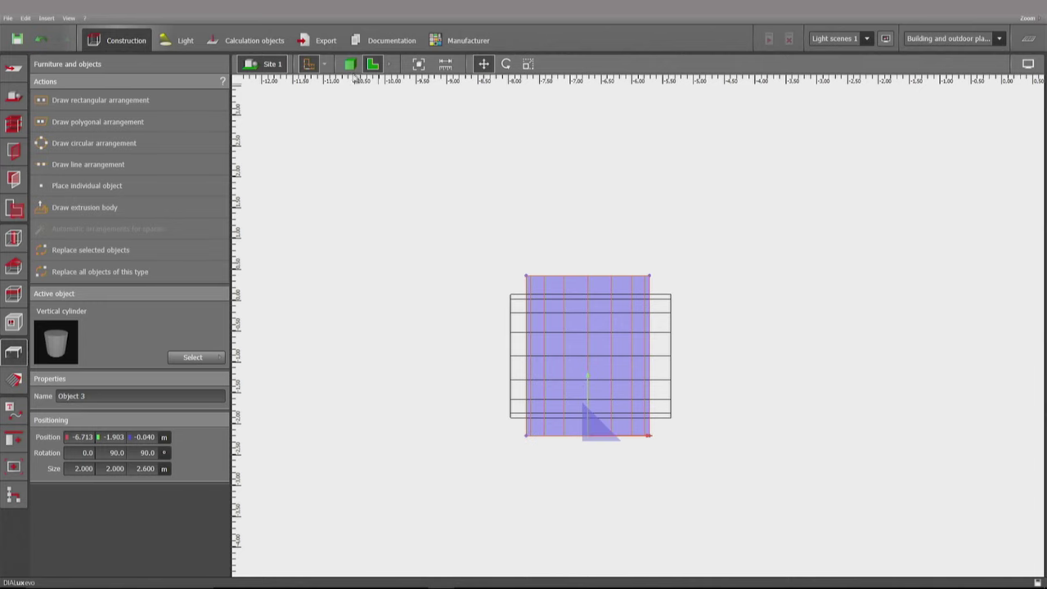
Step: Subtract both crossing cylinders from the block (Object 1) to form a cross vault
click(349, 63)
ctrl+click(578, 300)
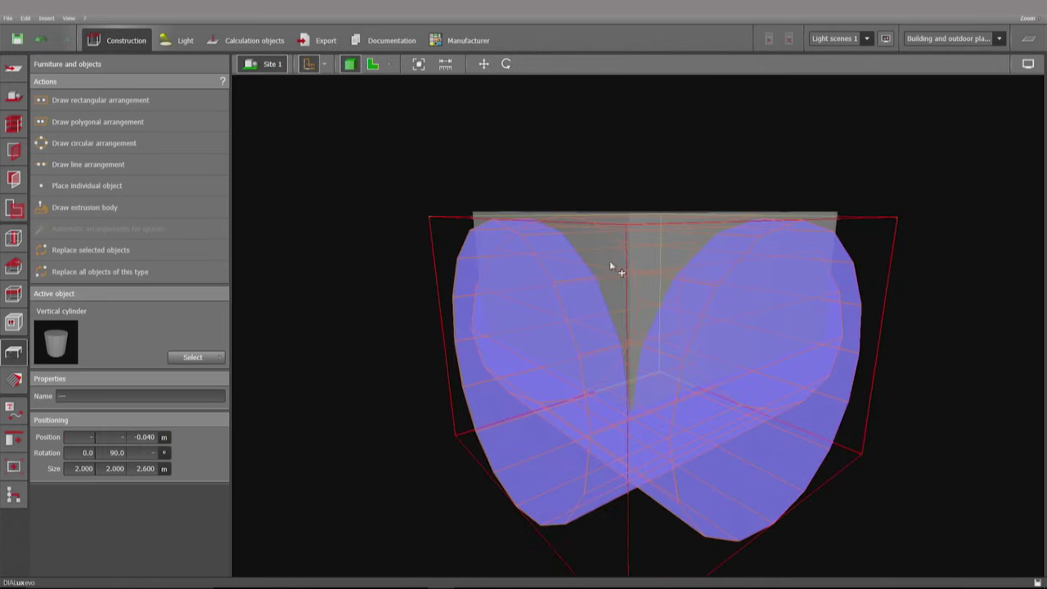
ctrl+click(631, 248)
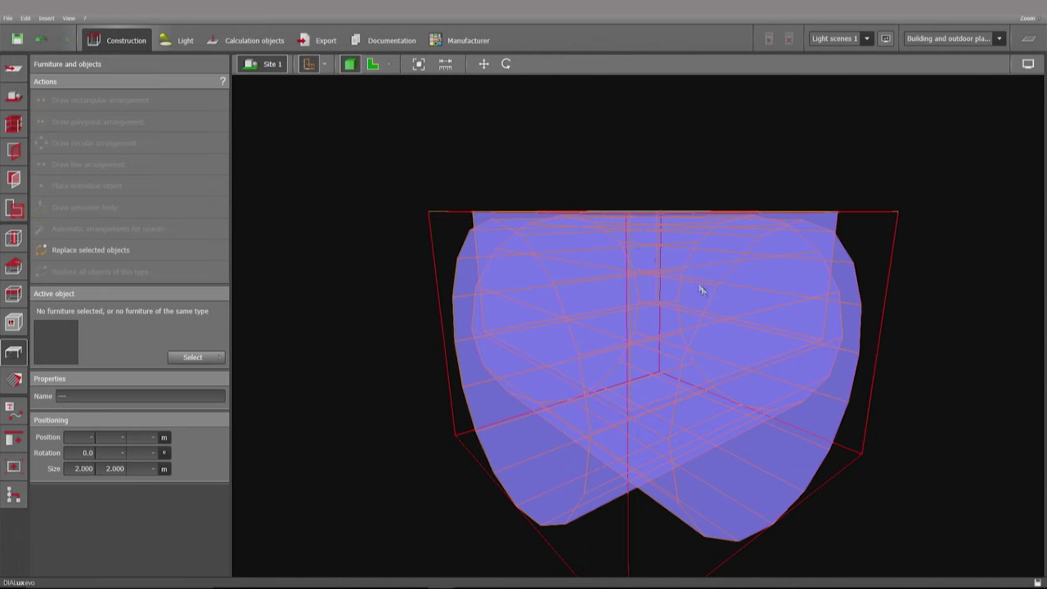
click(13, 441)
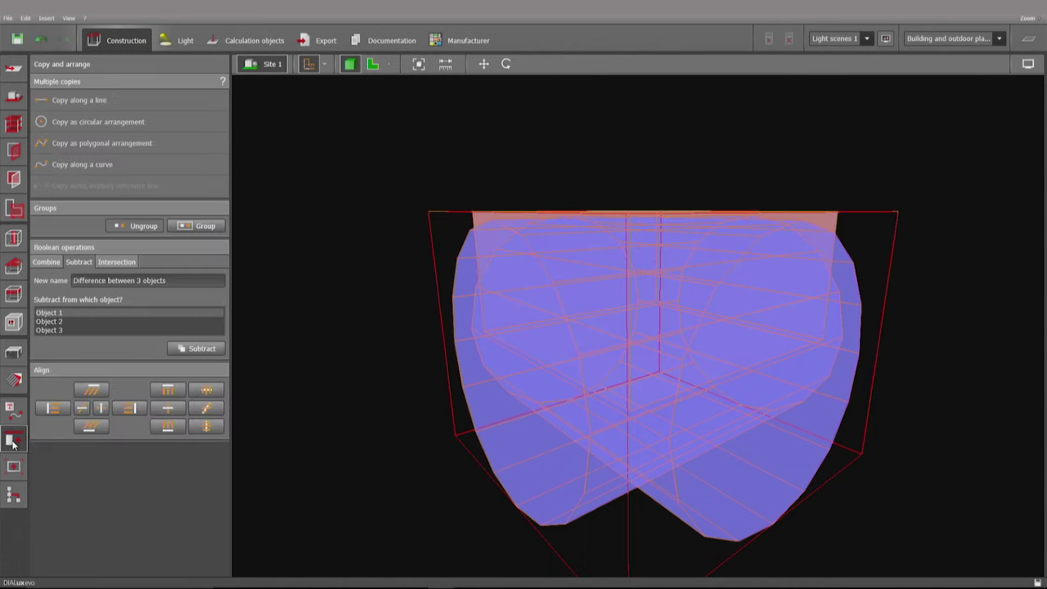
click(61, 322)
click(66, 331)
click(72, 314)
right_drag(373, 289, 390, 331)
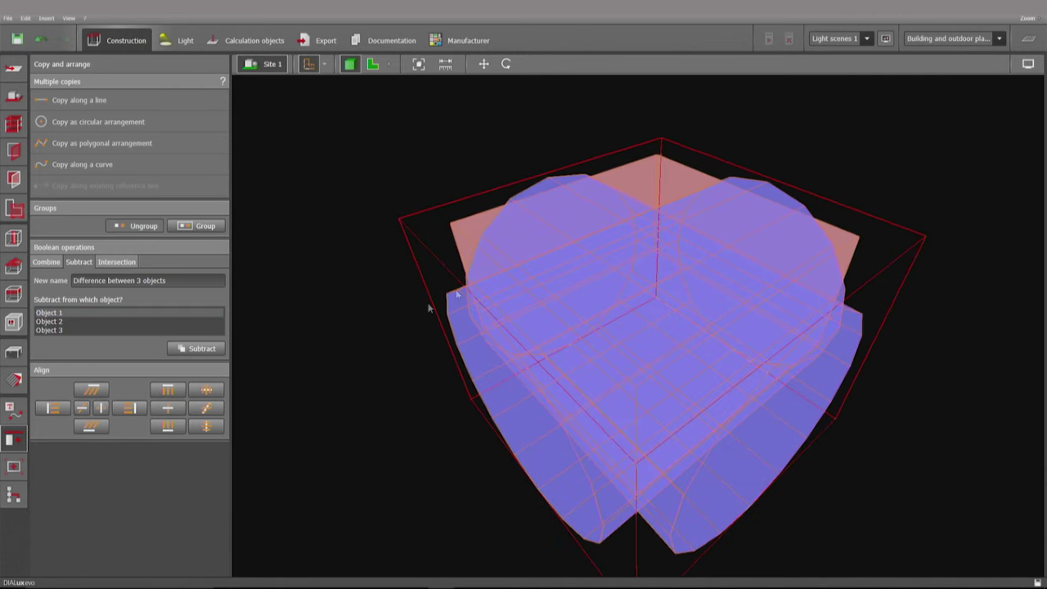
click(201, 354)
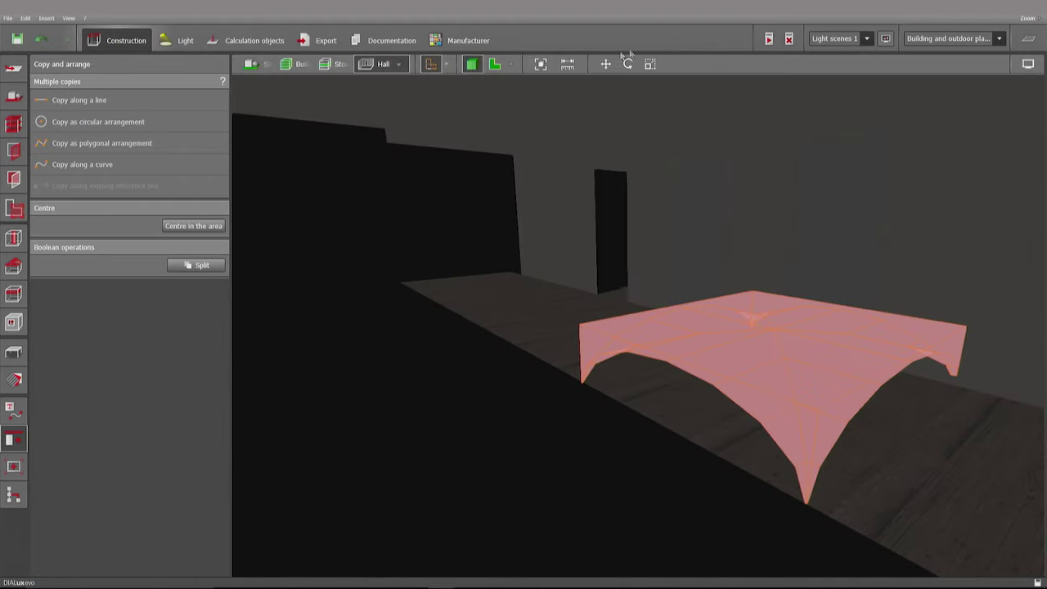
Step: Change the 3D display mode so the hall around the inserted vault is shown brightly lit
click(606, 64)
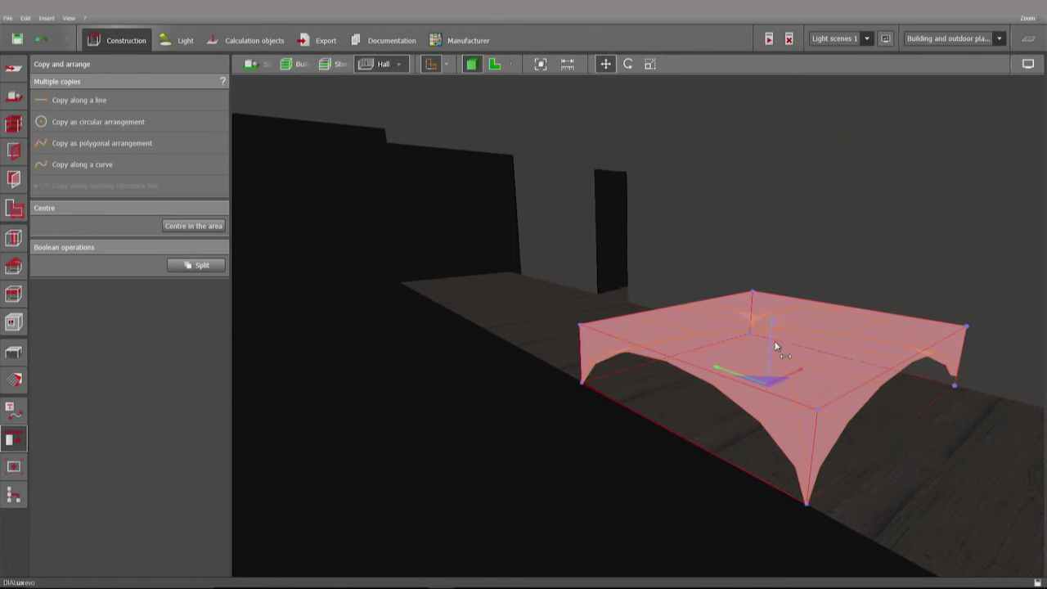
middle_drag(675, 457, 670, 396)
click(1030, 70)
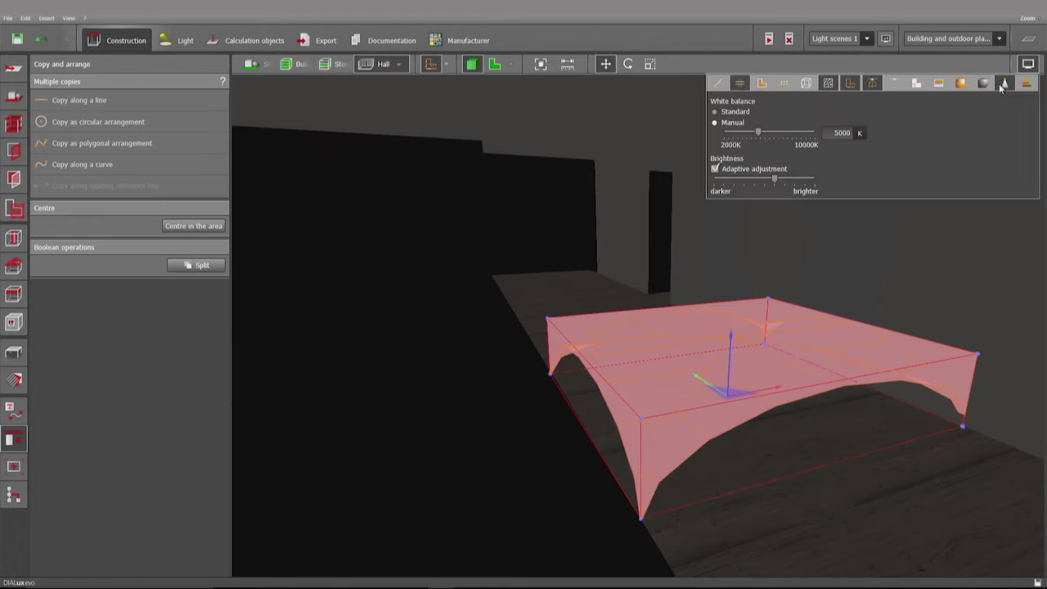
click(985, 84)
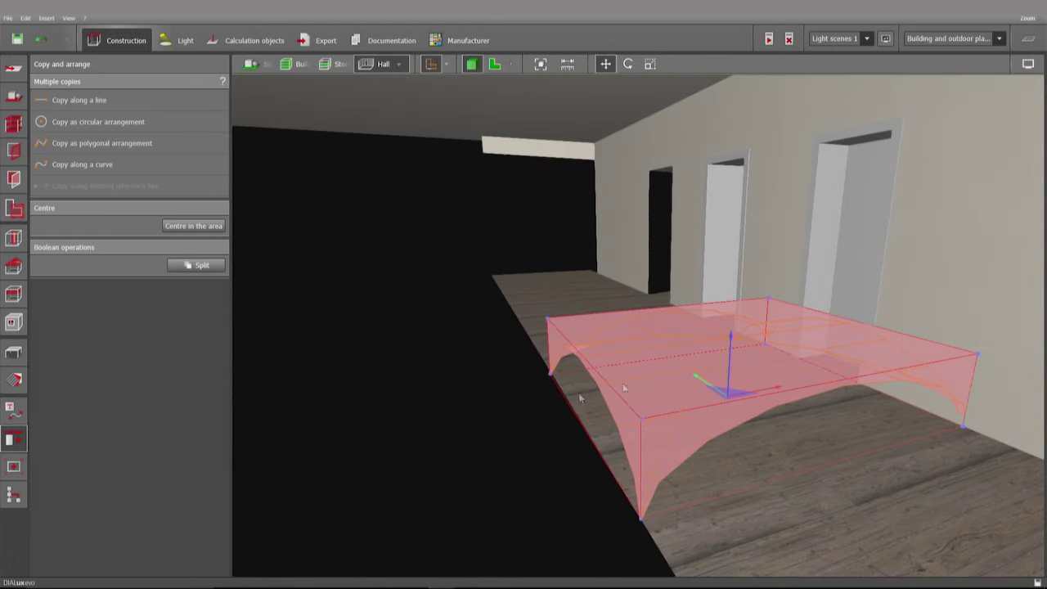
Step: Raise the vault from the floor to the hall's ceiling and show it in the Storey 1 floor plan
drag(729, 350, 738, 74)
middle_drag(693, 281, 616, 380)
drag(579, 268, 597, 205)
click(495, 65)
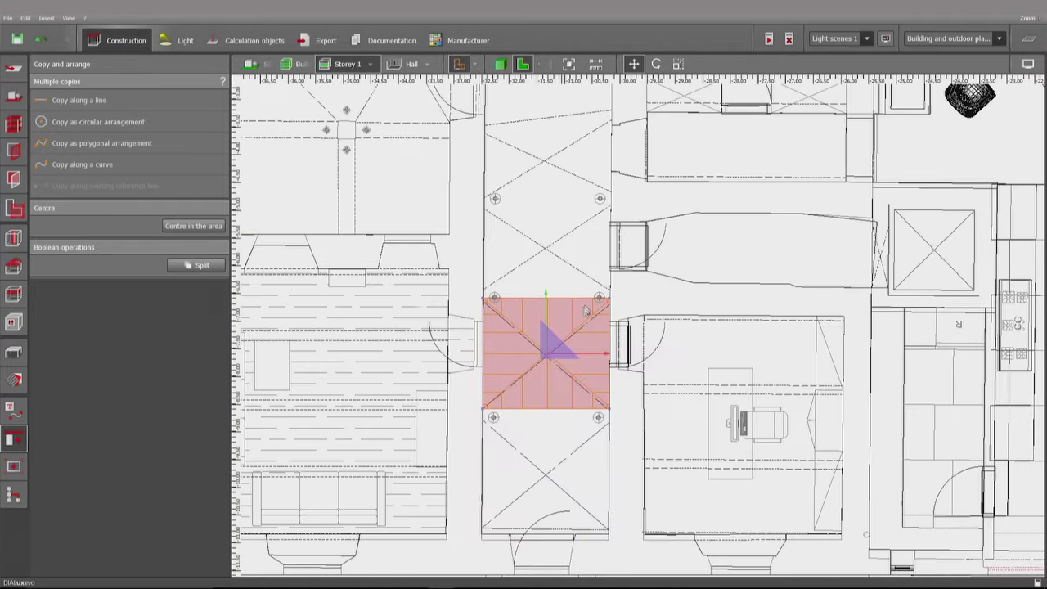
Step: Paste a copy of the vault and move it into the hall bay directly below the original in the floor plan
scroll(586, 308, up, 2)
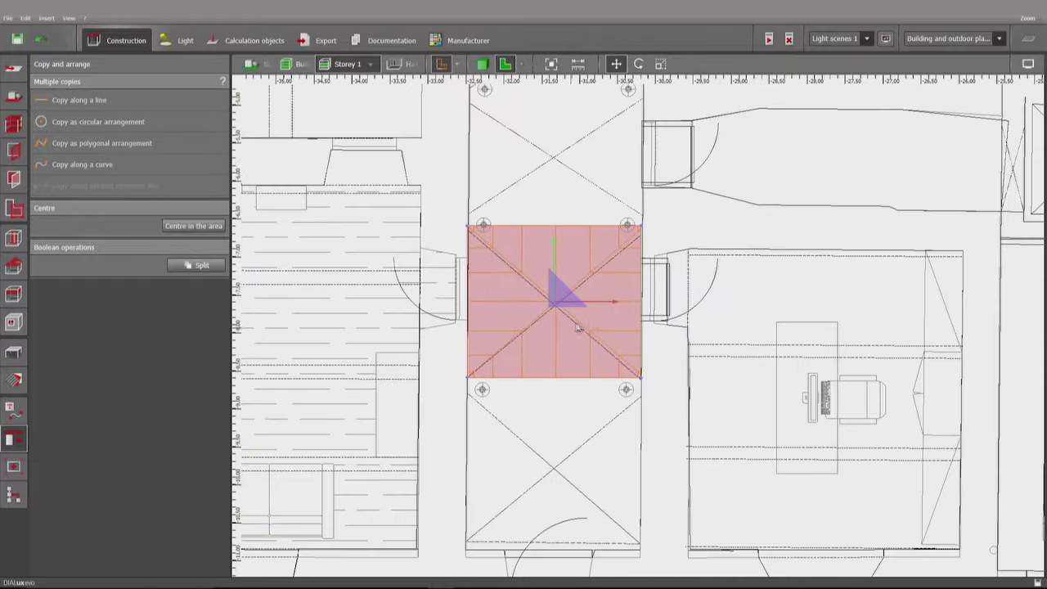
scroll(590, 311, up, 1)
scroll(632, 221, up, 1)
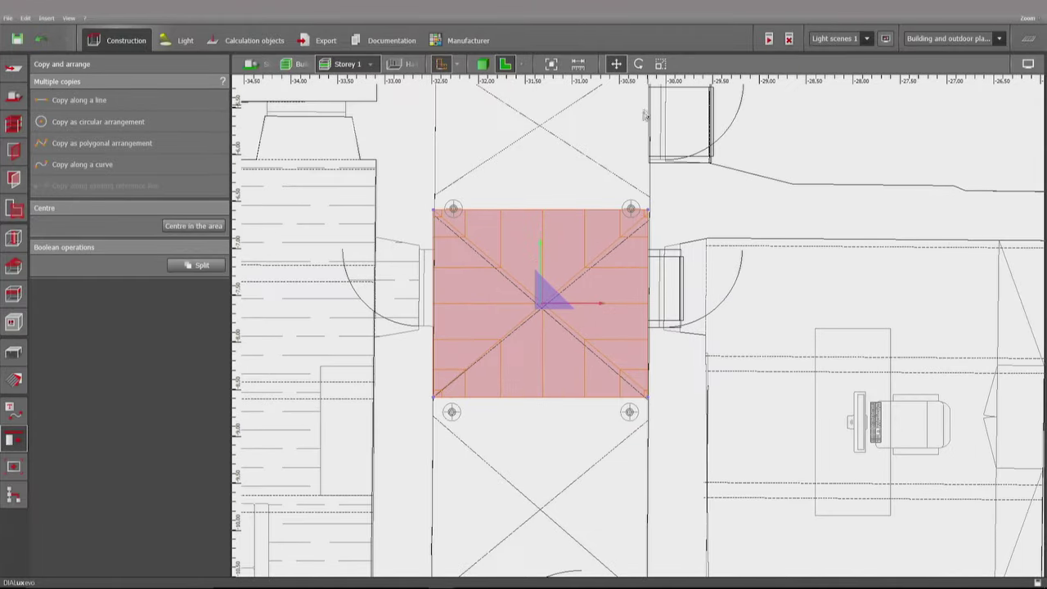
key(ctrl+v)
middle_drag(712, 323, 727, 260)
drag(570, 164, 572, 363)
middle_drag(682, 255, 669, 464)
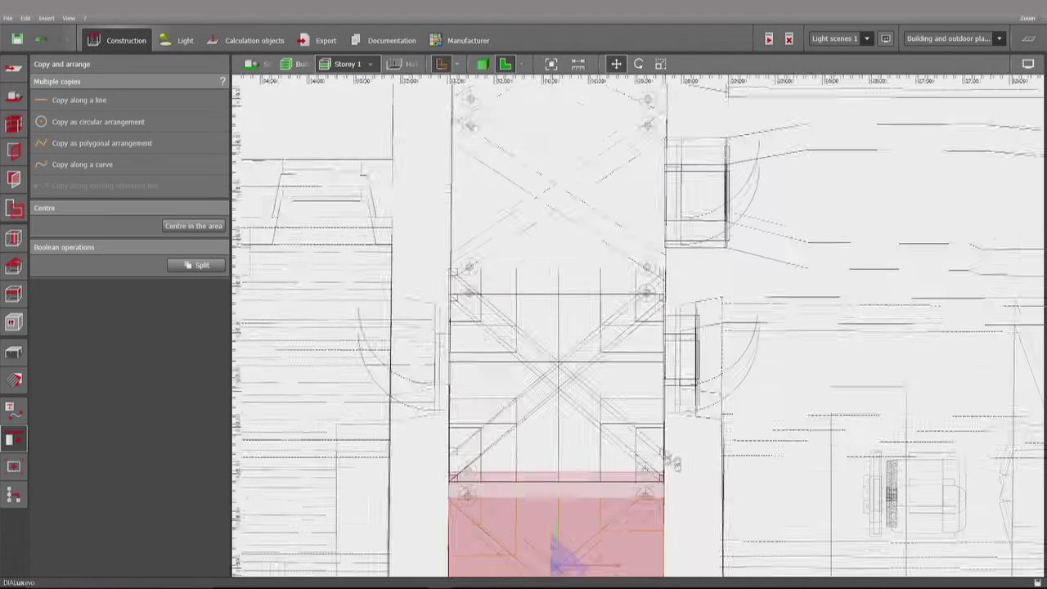
Step: Paste another vault copy above the original and scale its length and width to fit that bay's dashed outline
key(ctrl+v)
drag(560, 365, 611, 256)
click(661, 65)
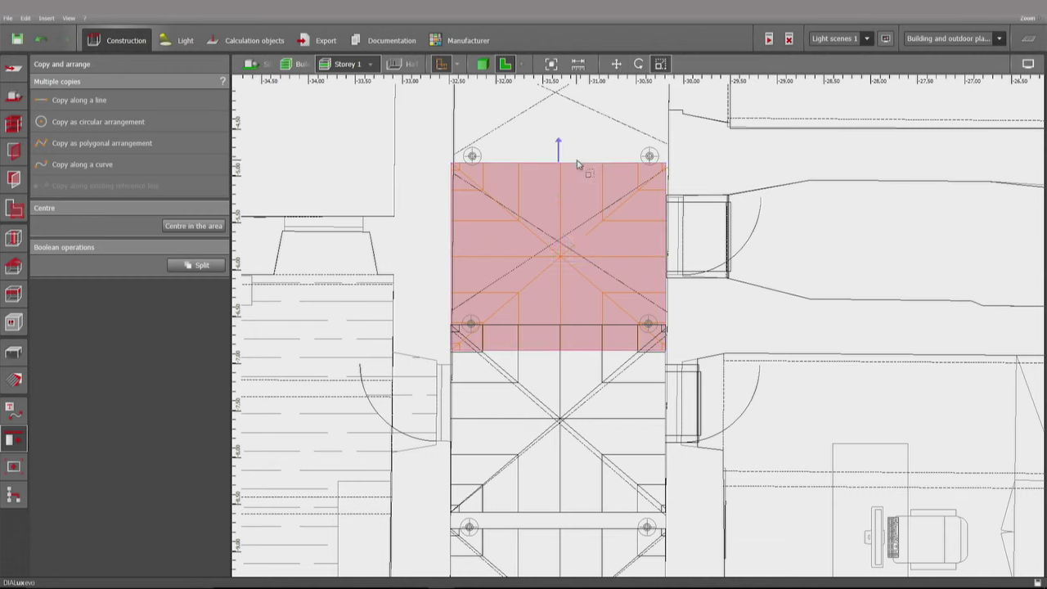
drag(577, 162, 585, 168)
drag(572, 355, 580, 312)
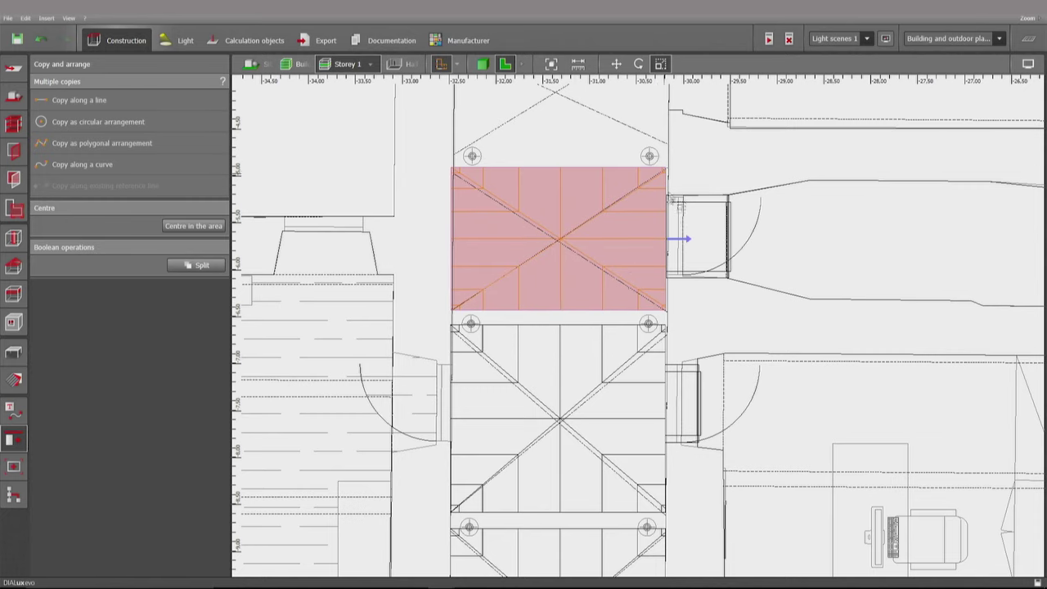
drag(668, 217, 673, 216)
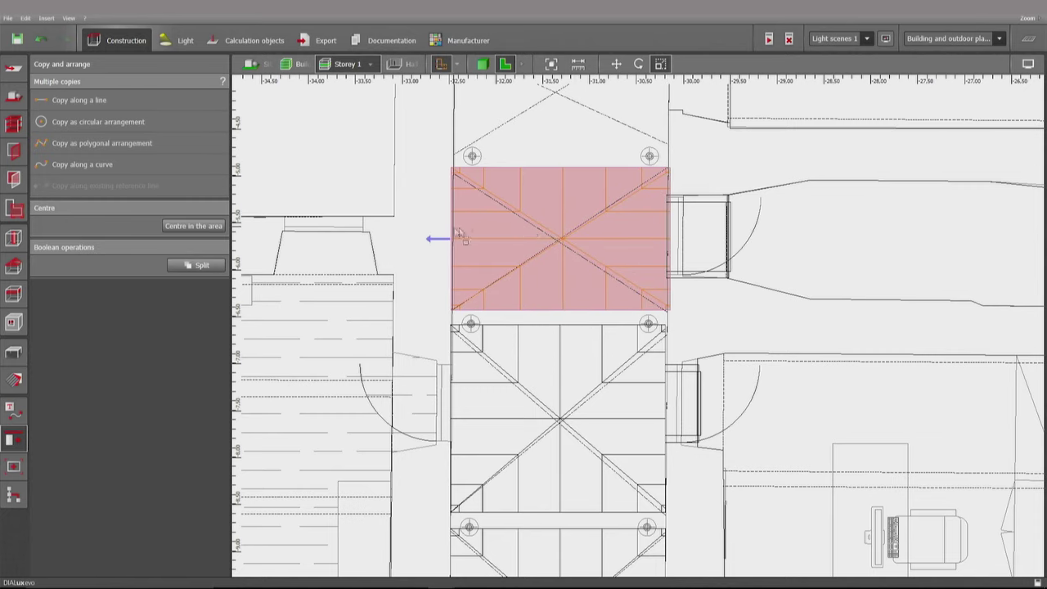
Step: Copy the resized vault into the next bay up the hall and shorten it towards the bay's slanted upper edge
middle_drag(654, 253, 646, 417)
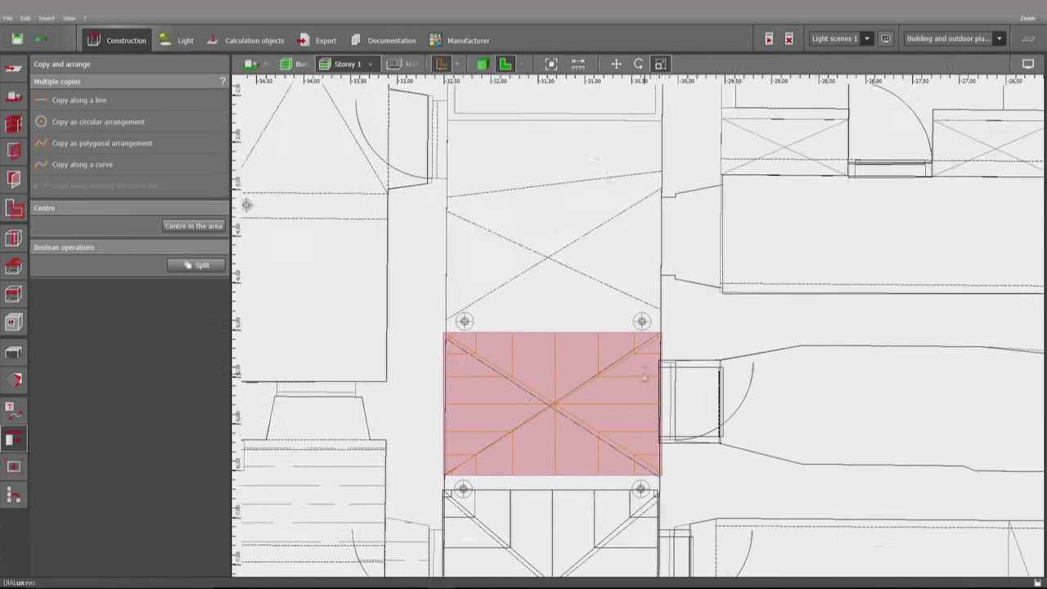
click(617, 67)
click(562, 414)
key(ctrl+v)
drag(552, 364, 558, 200)
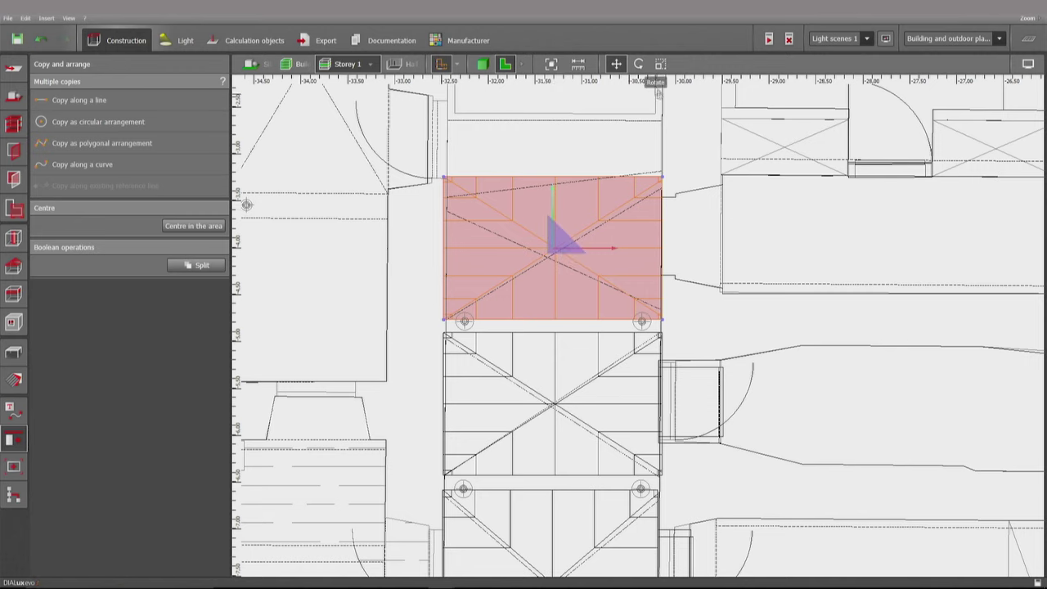
click(661, 64)
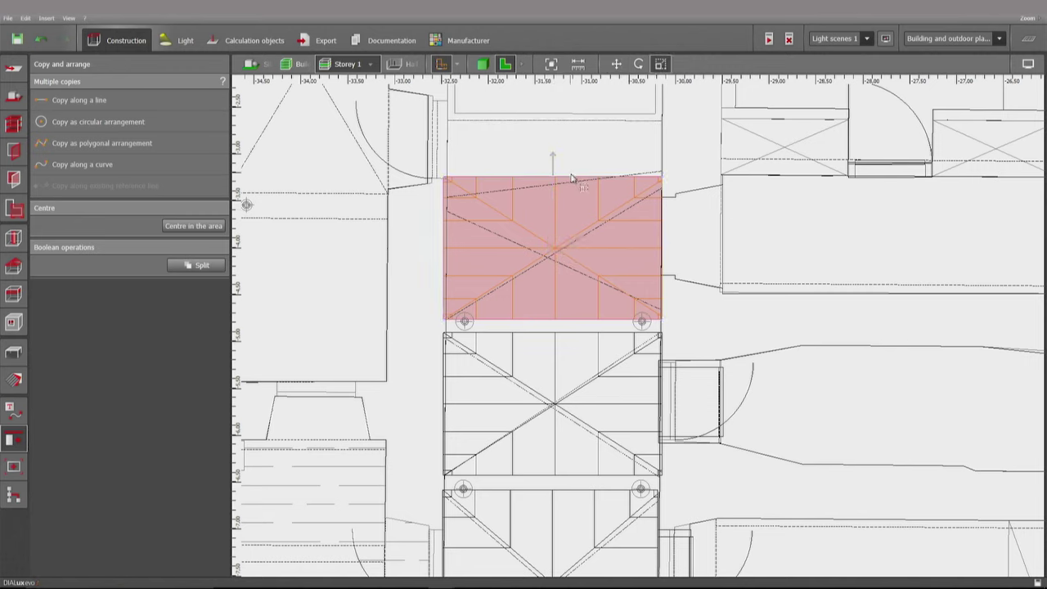
drag(573, 182, 575, 192)
Step: Rotate the uppermost vault copy slightly to follow the slanted bay outline and adjust its width to the hall wall
click(640, 64)
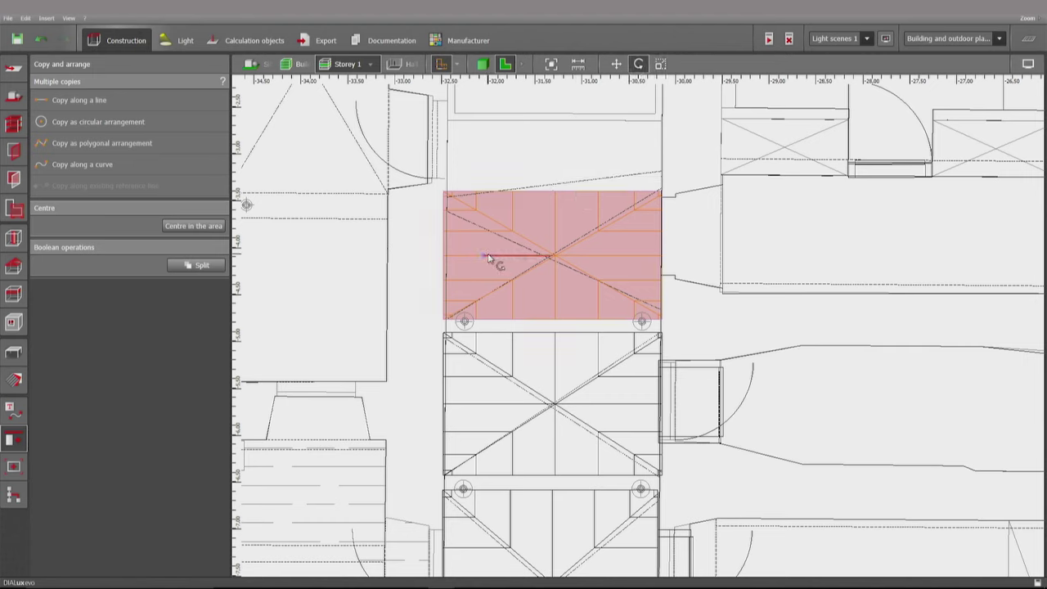
drag(489, 258, 488, 261)
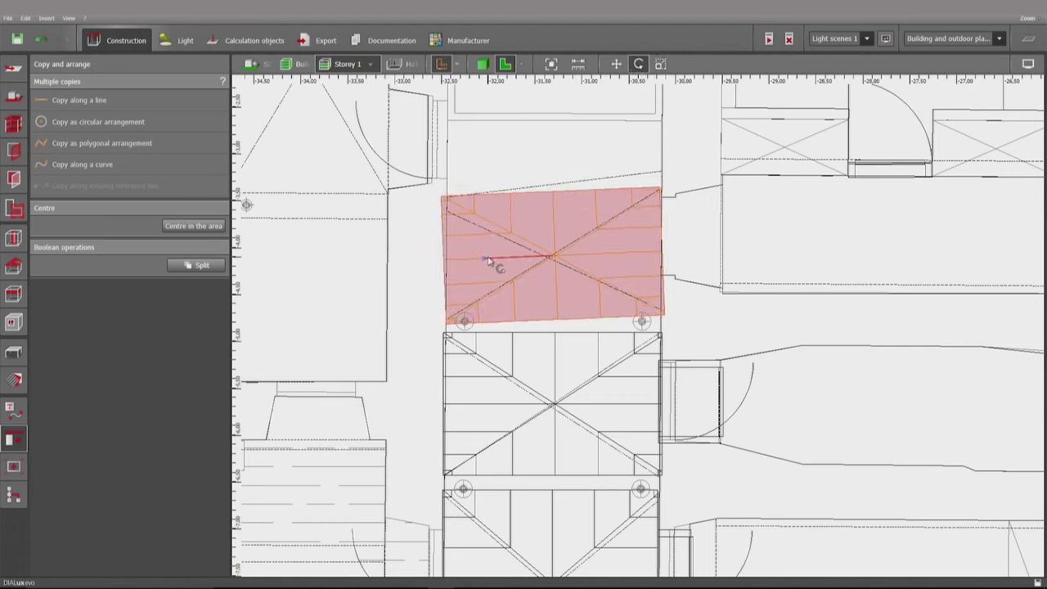
click(661, 64)
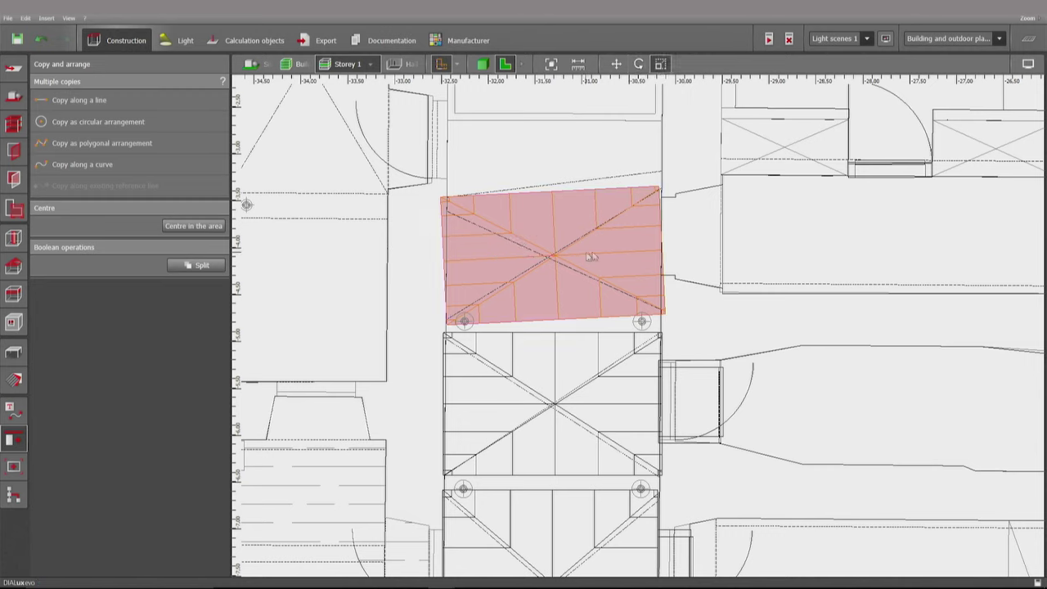
drag(669, 246, 665, 242)
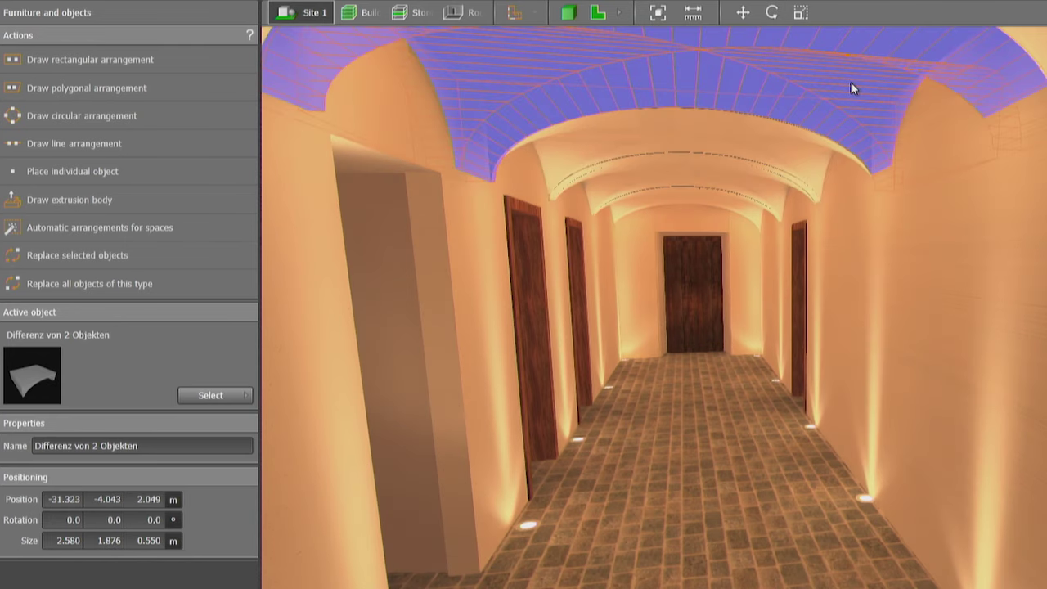
Step: Select the narrow arch between the vaults in the 3D hall view to examine how it bridges the gap
click(565, 183)
click(566, 185)
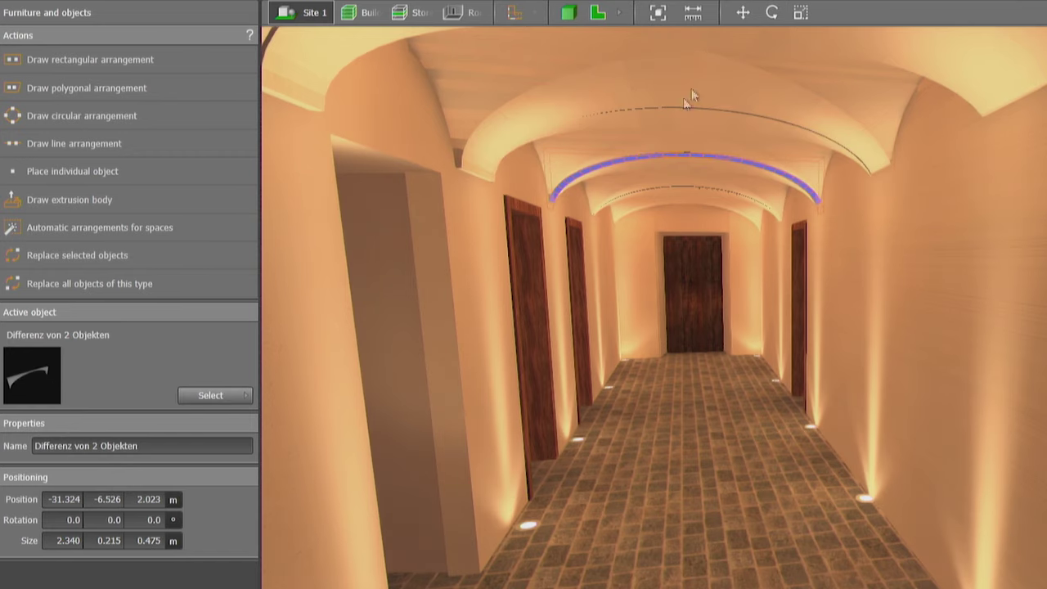
click(743, 13)
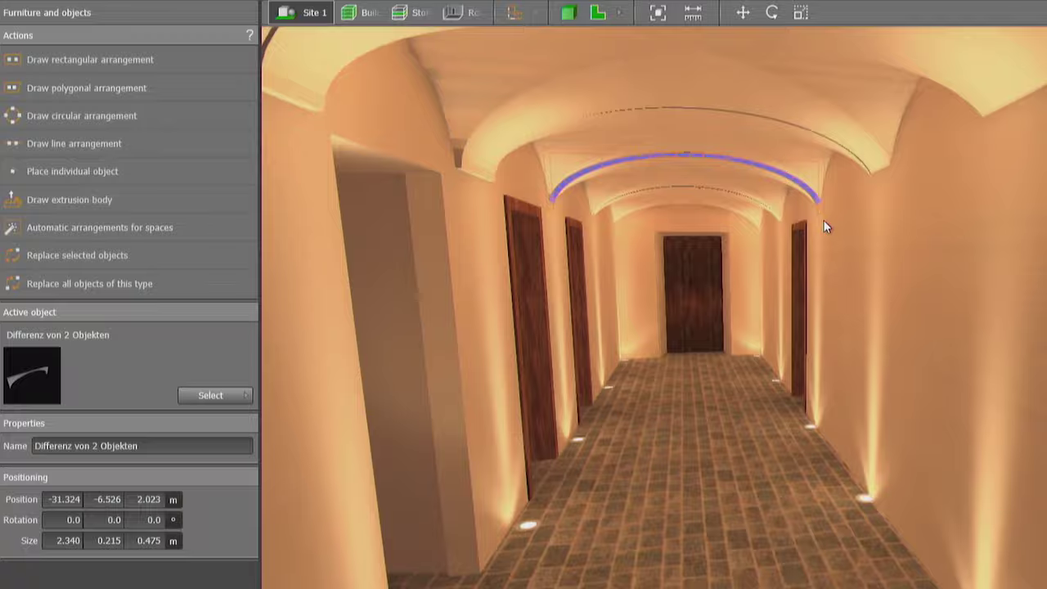